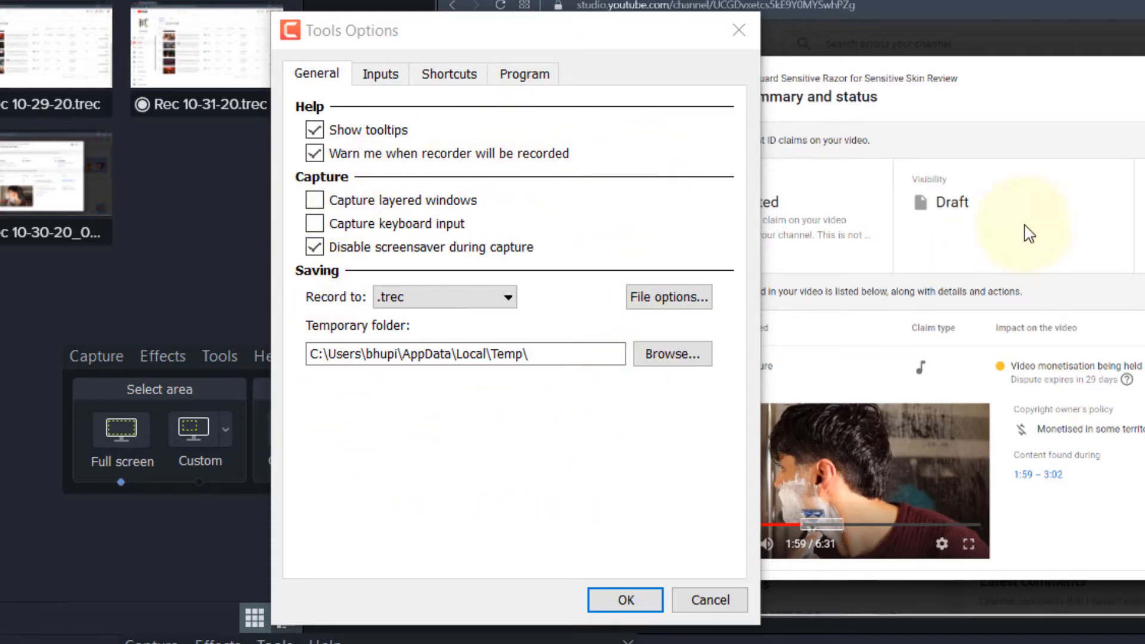
Review the recorder's input and program options
left_click(379, 78)
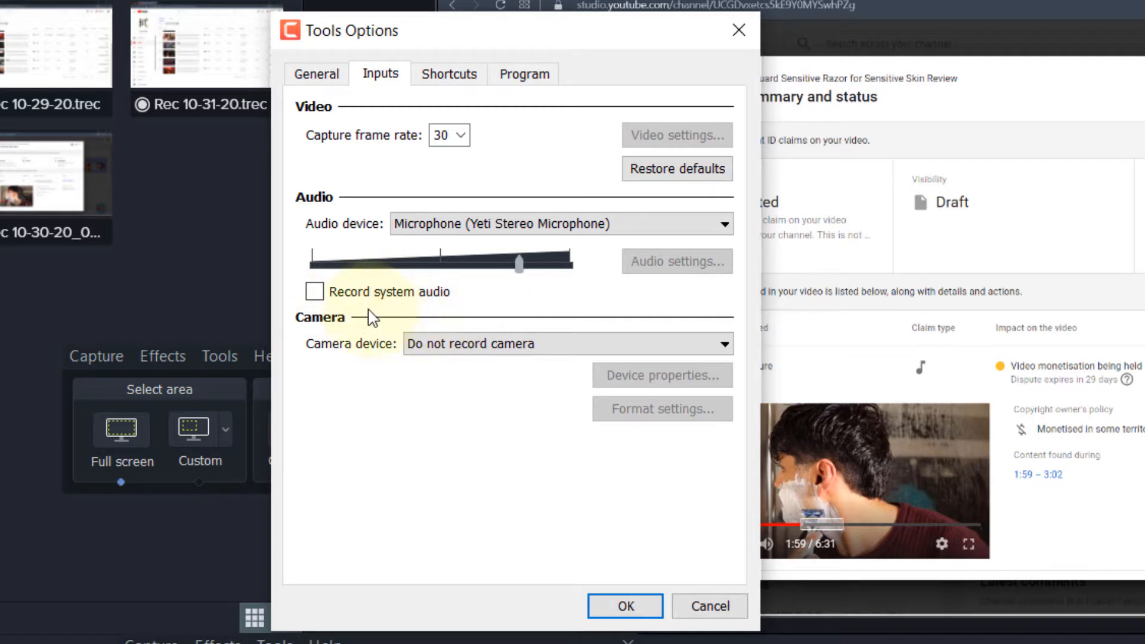
left_click(525, 74)
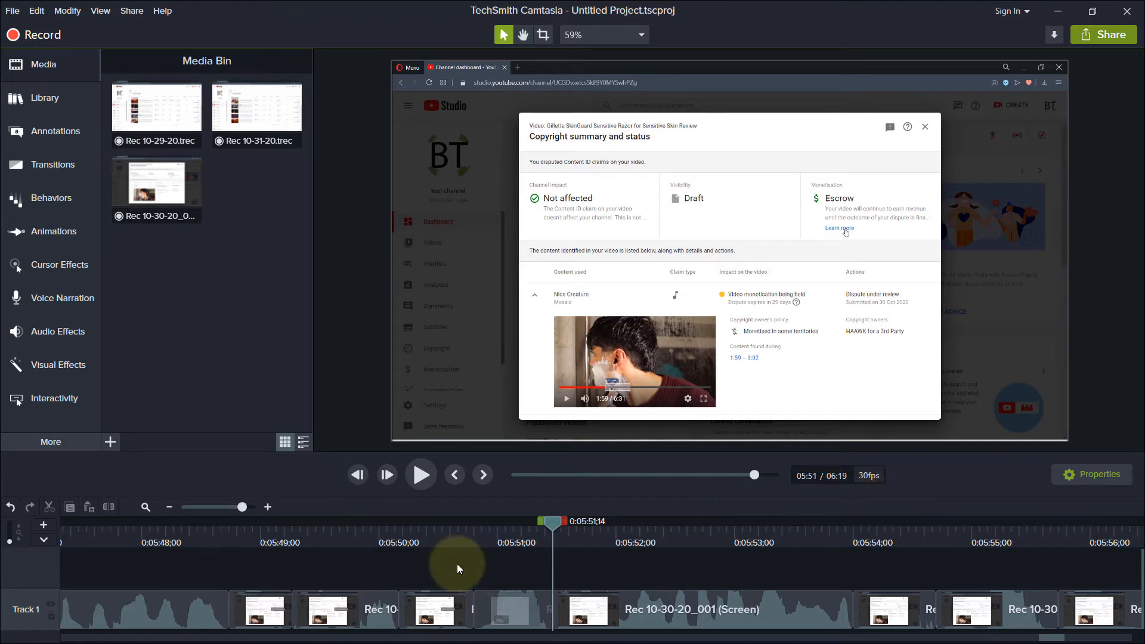
Review the advanced preferences and the available hardware acceleration modes, and accept the preferences as they are
scroll(457, 563, "down", 3)
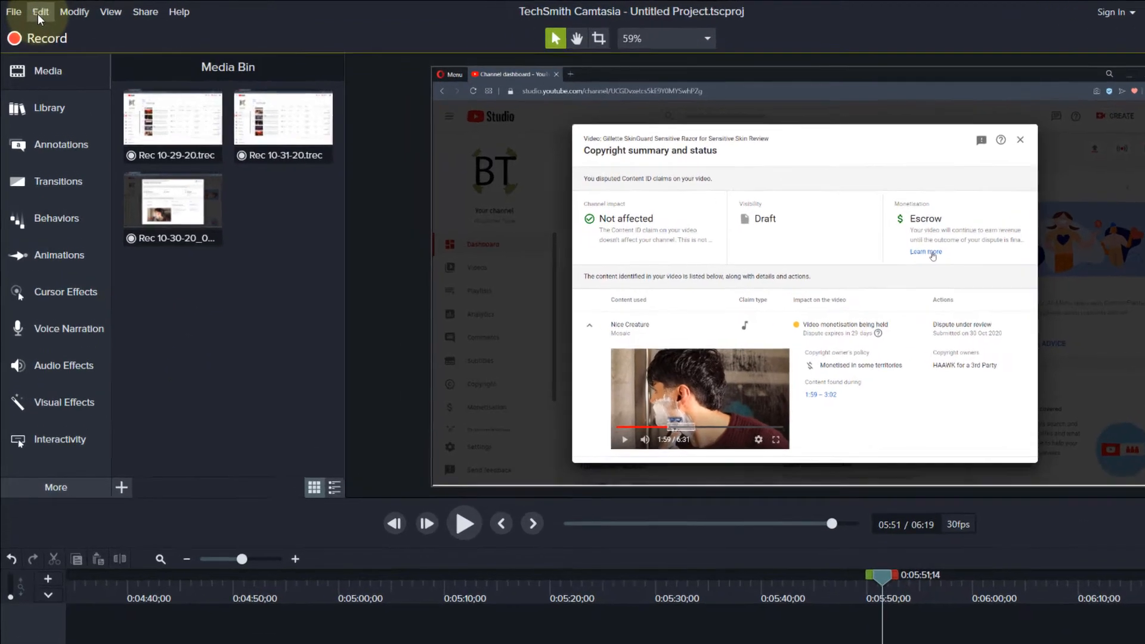
left_click(37, 12)
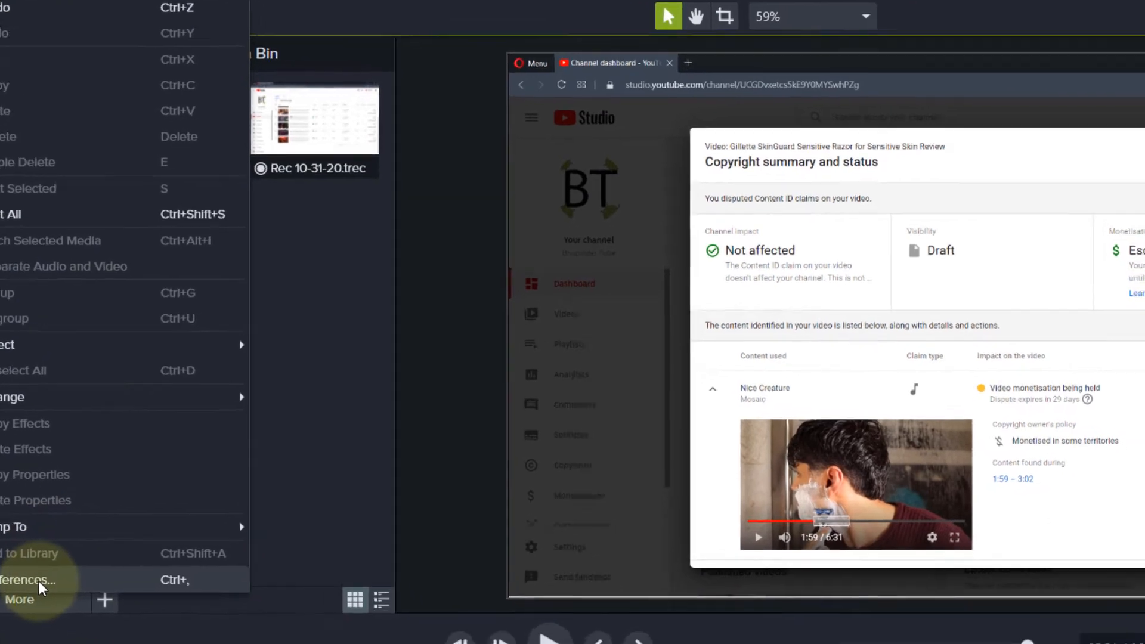
left_click(76, 592)
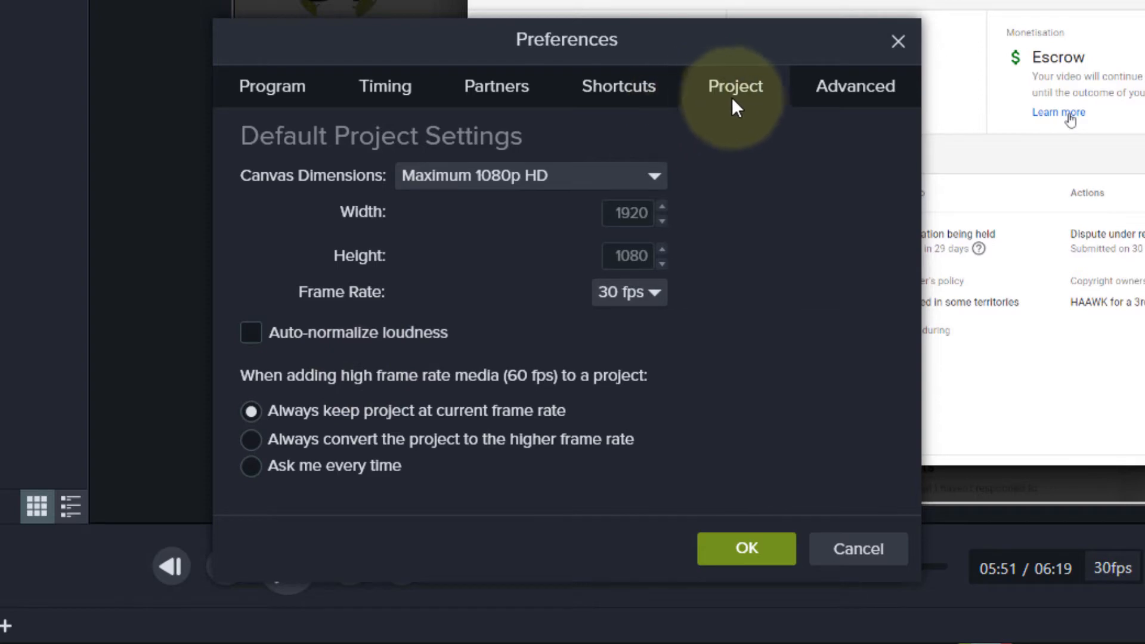
left_click(867, 85)
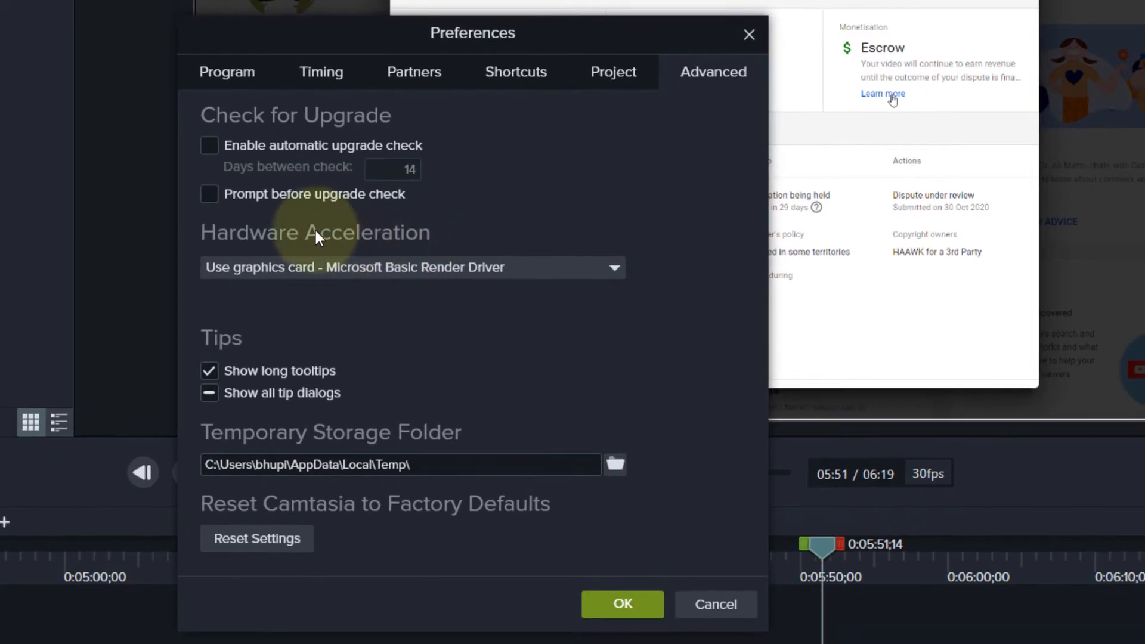
left_click(543, 266)
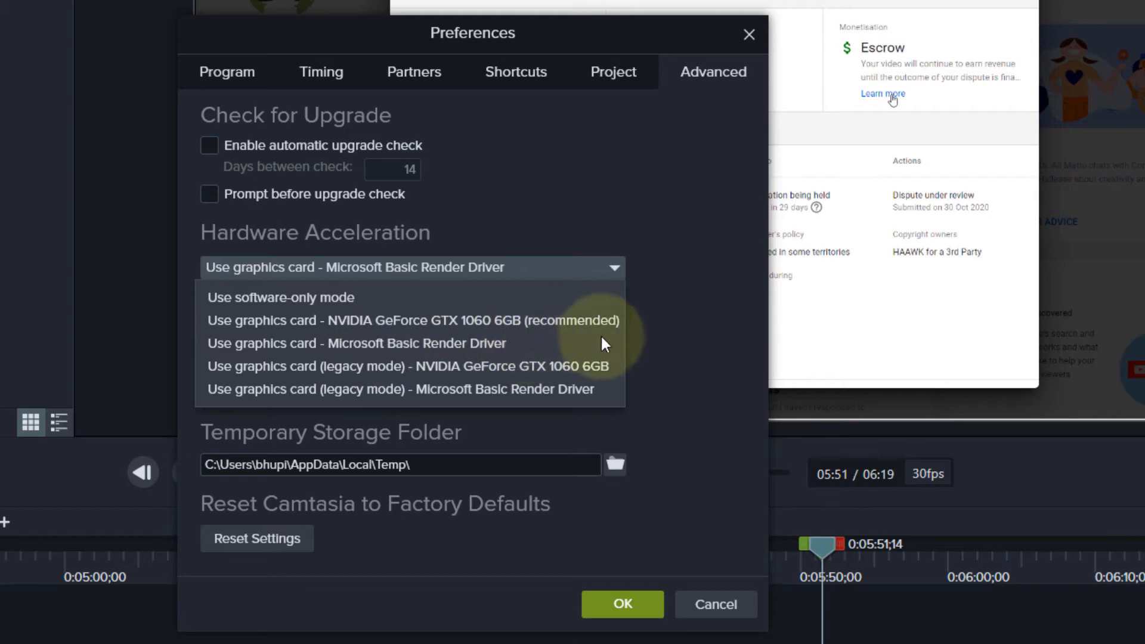
left_click(594, 206)
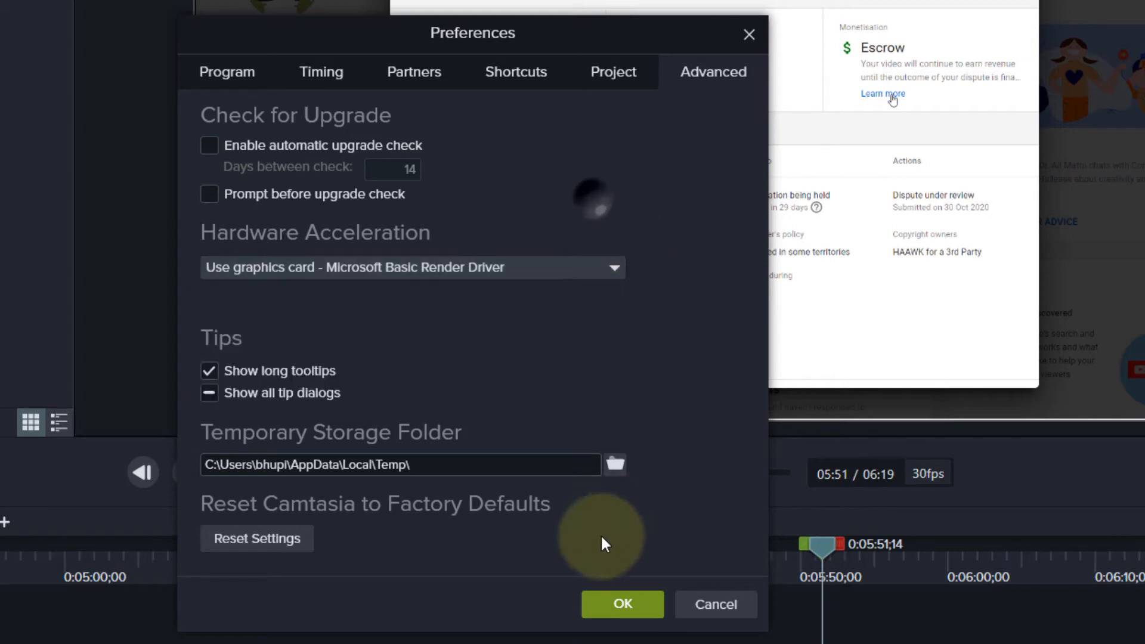
left_click(638, 603)
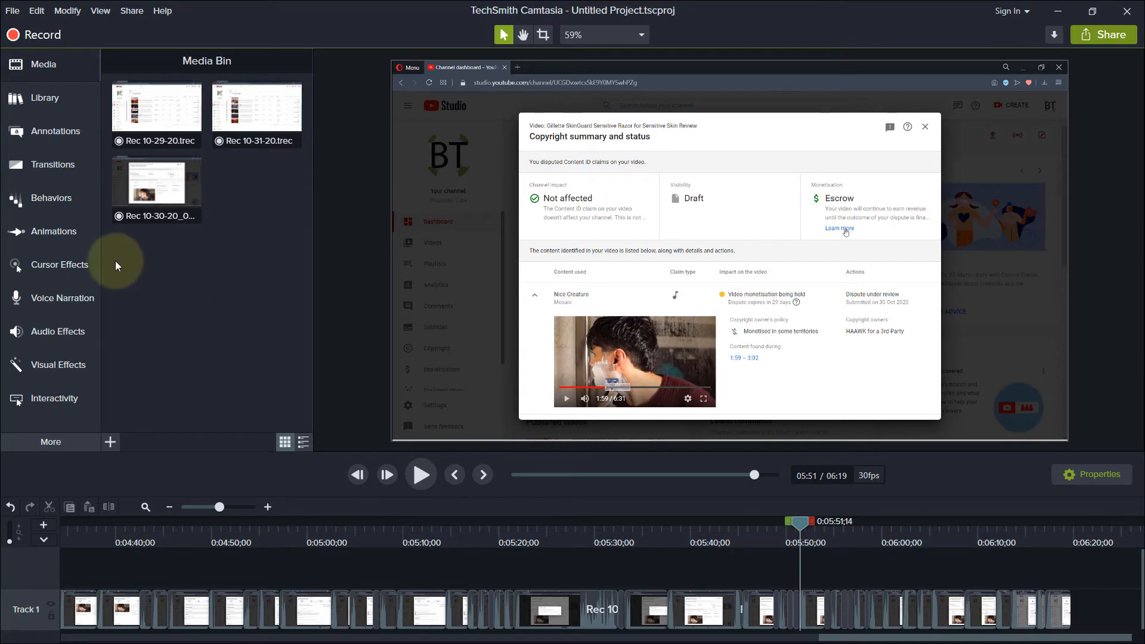
Widen the tools panel and stitch all clips on Track 1 together
left_click(63, 230)
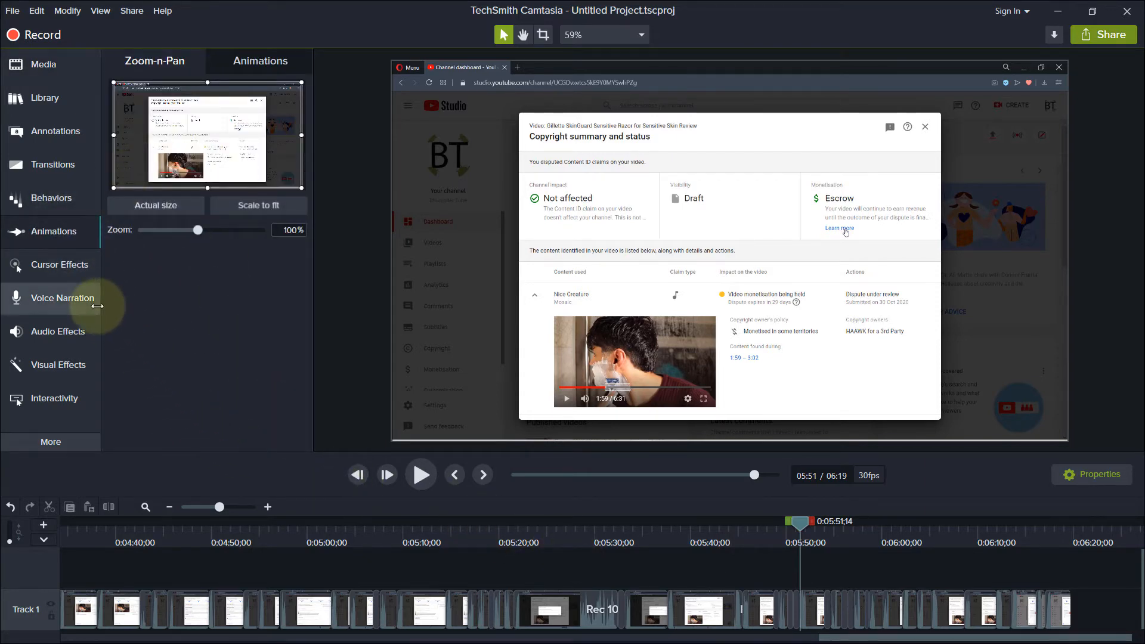
left_click_drag(101, 304, 149, 334)
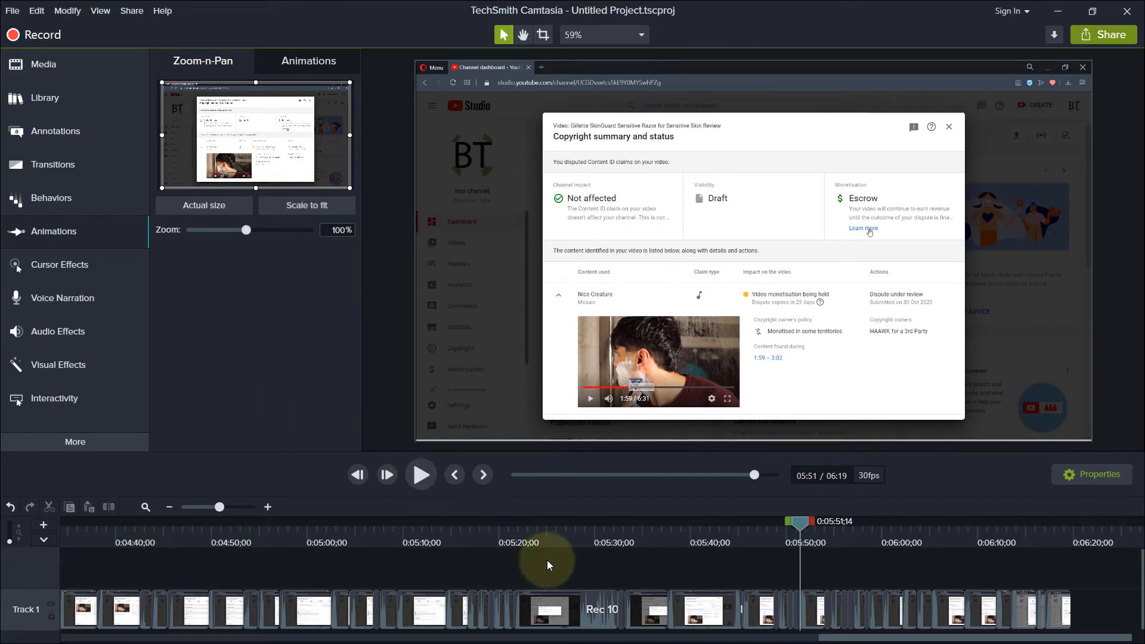
key("ctrl+a")
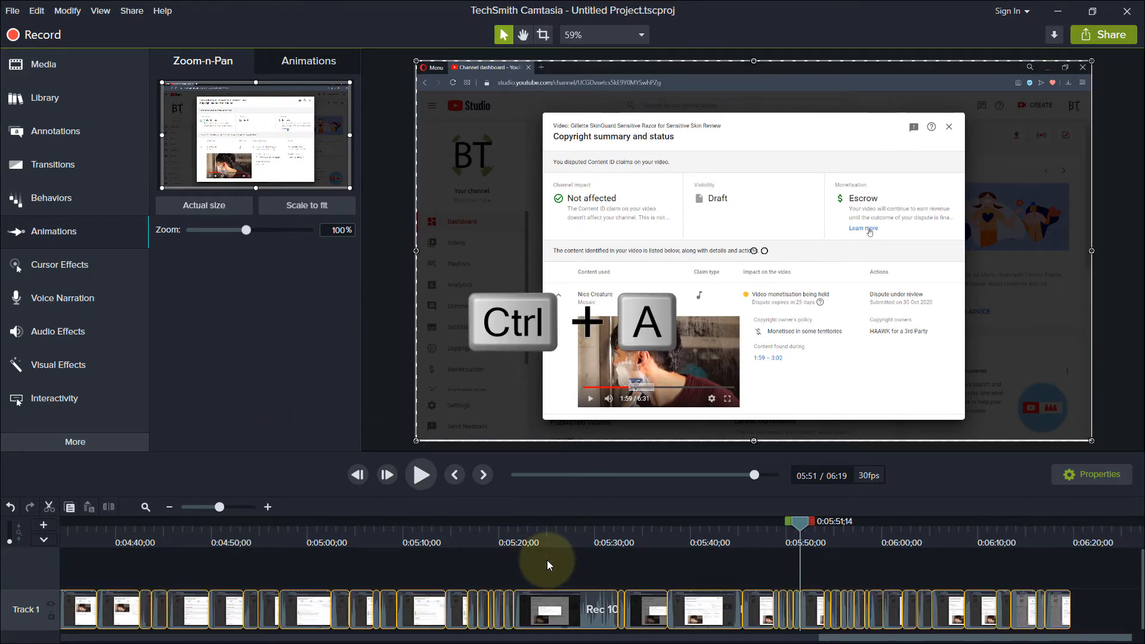
key("ctrl+alt+i")
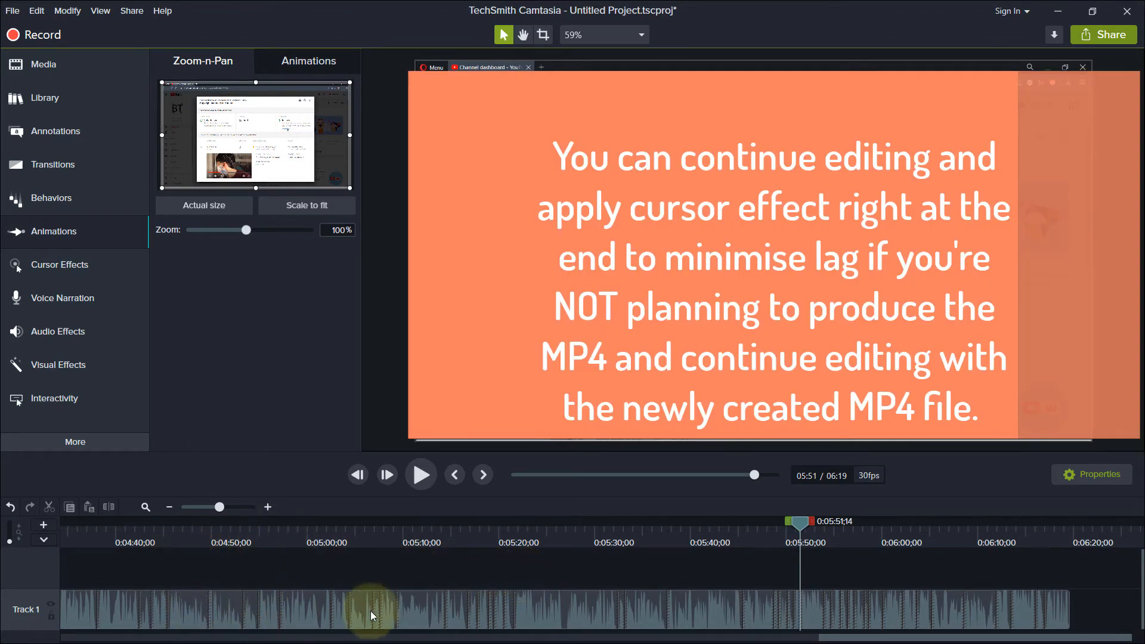
Apply Cursor Highlight, Left Click Ripple and Right Click Ripple to the stitched clip, and lower the highlight's opacity
left_click(48, 275)
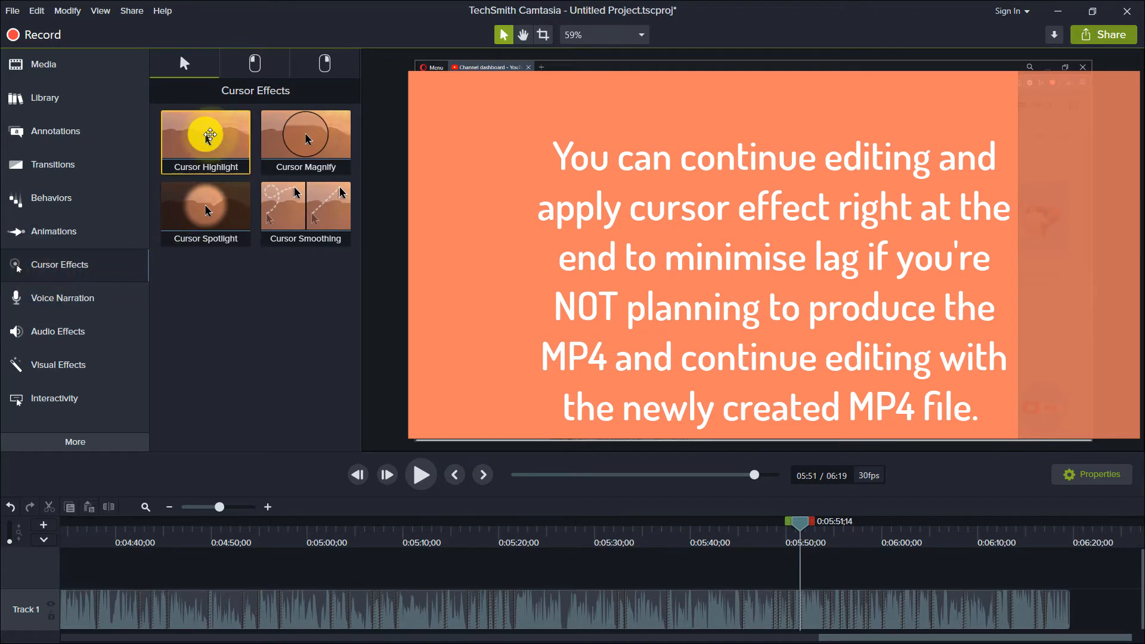
mouse_move(209, 135)
left_mouse_down()
mouse_move(324, 427)
mouse_move(378, 613)
left_mouse_up()
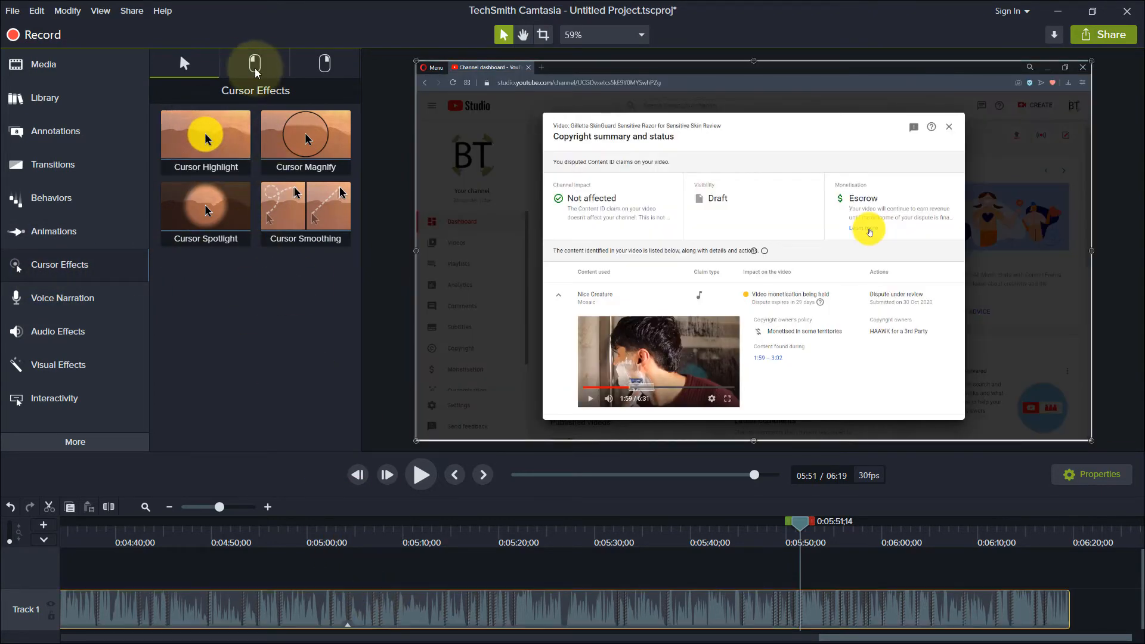
left_click(256, 71)
left_click_drag(305, 215, 401, 606)
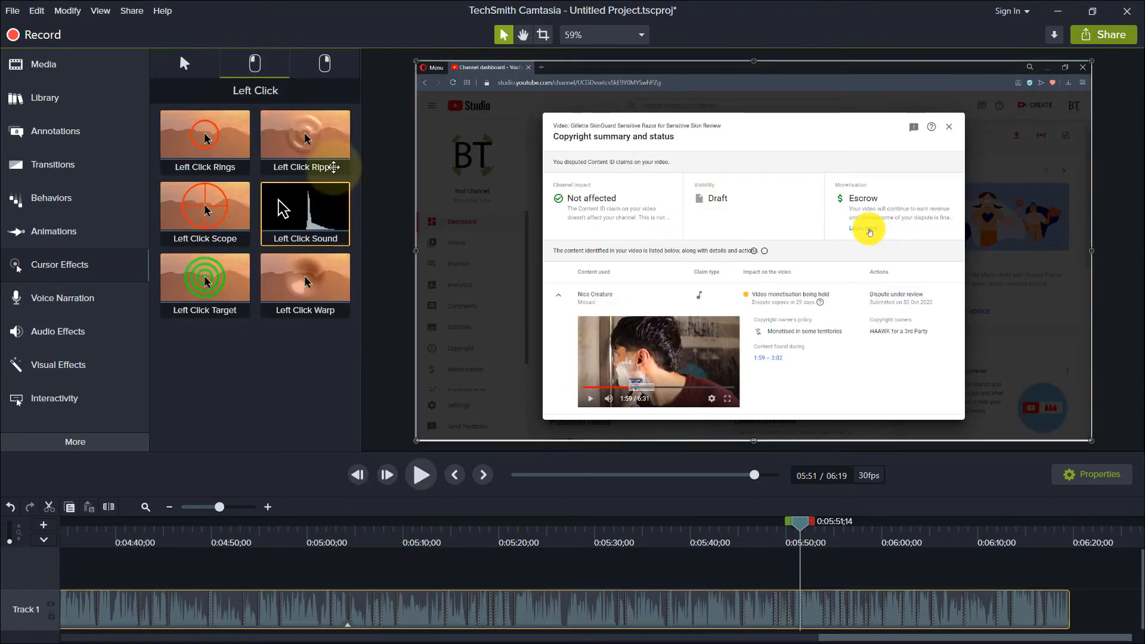
left_click(324, 64)
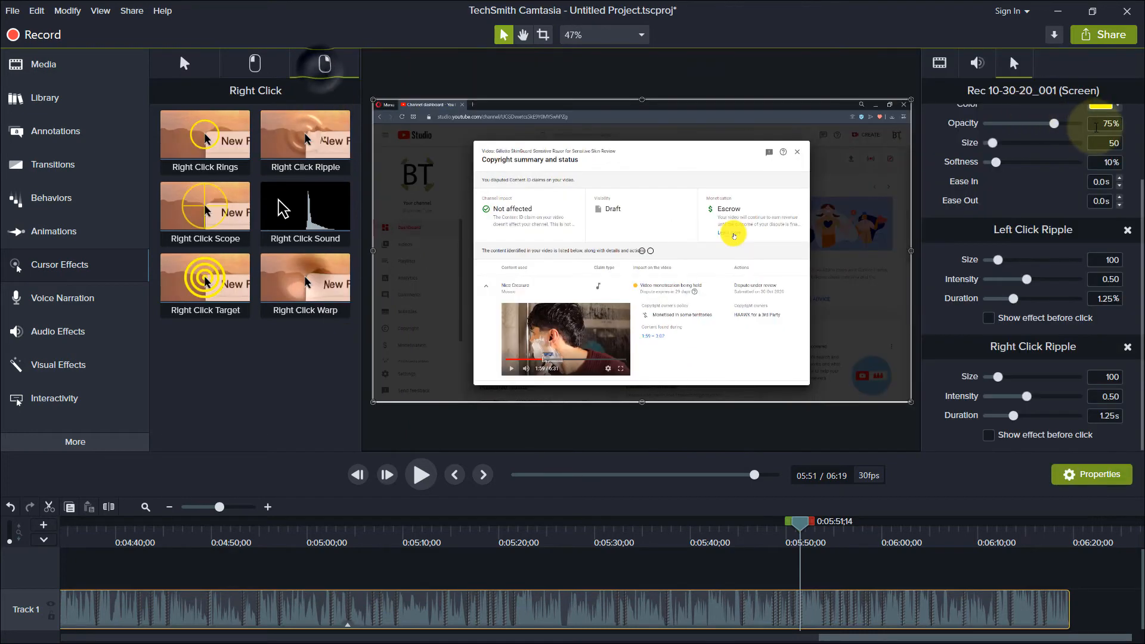
left_click(1110, 123)
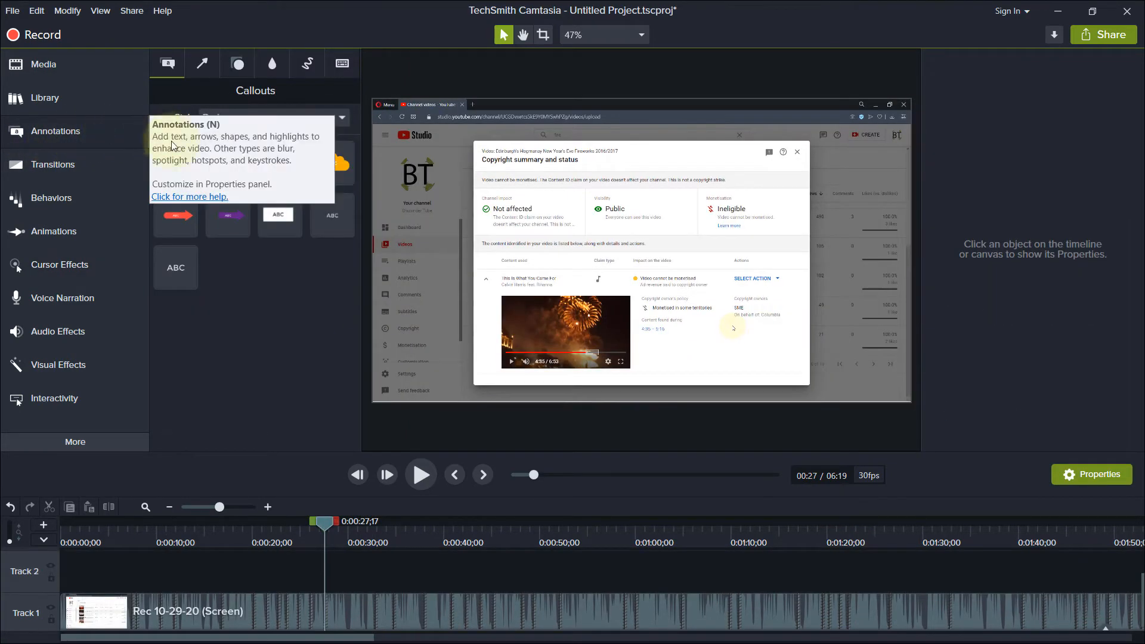
Try a white text rectangle callout and a red speech bubble callout on Track 2, and delete both
left_click_drag(279, 215, 344, 570)
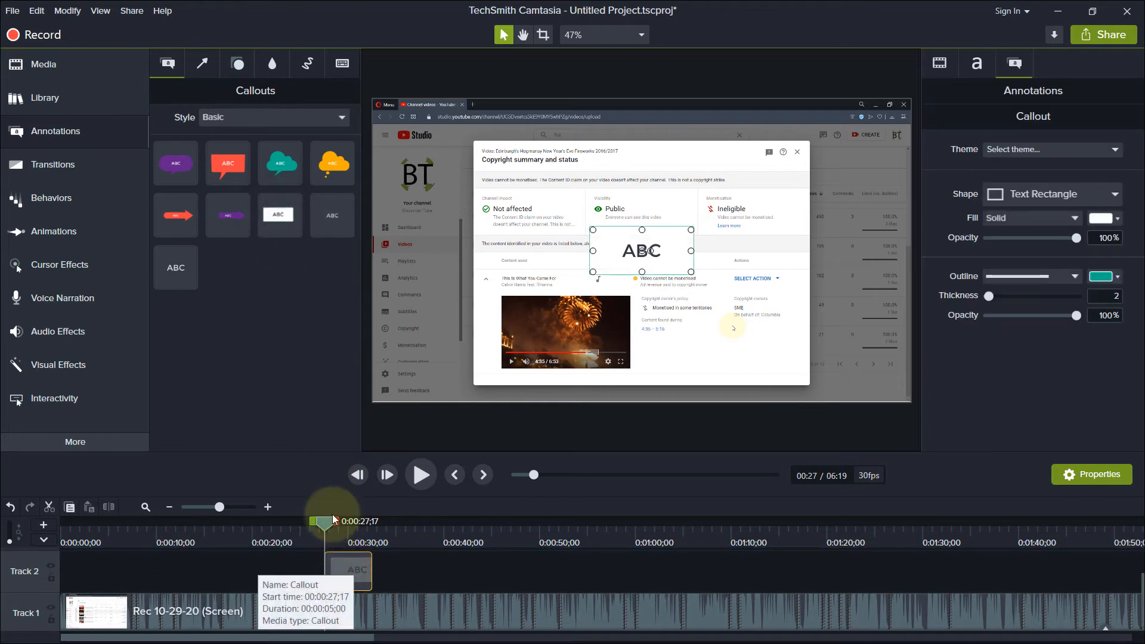
left_click_drag(325, 523, 420, 523)
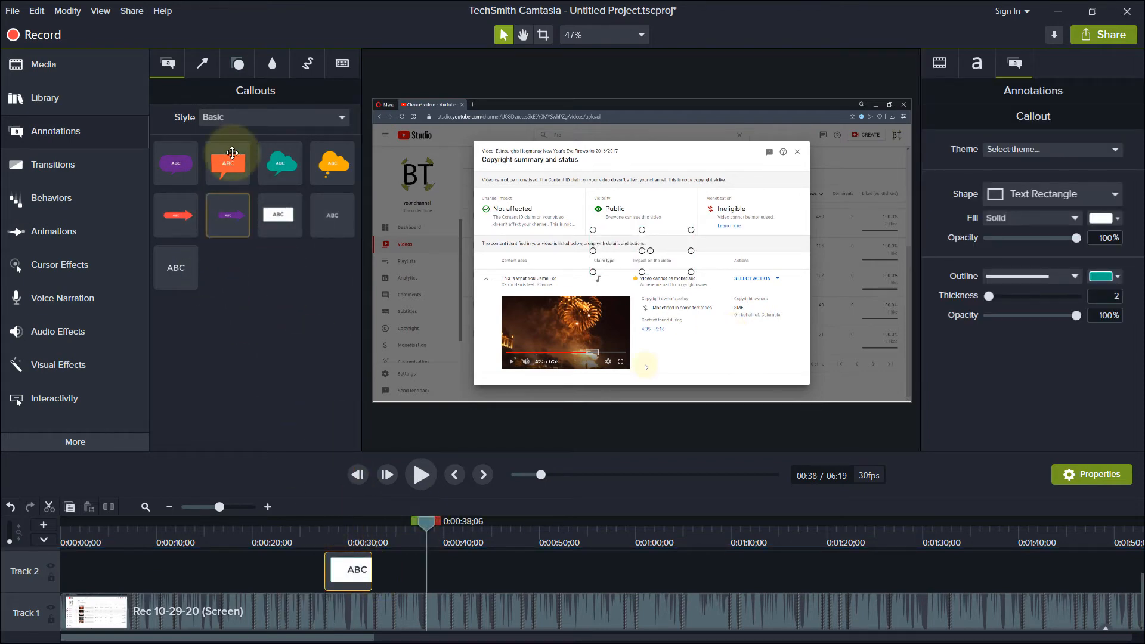
left_click_drag(228, 164, 437, 595)
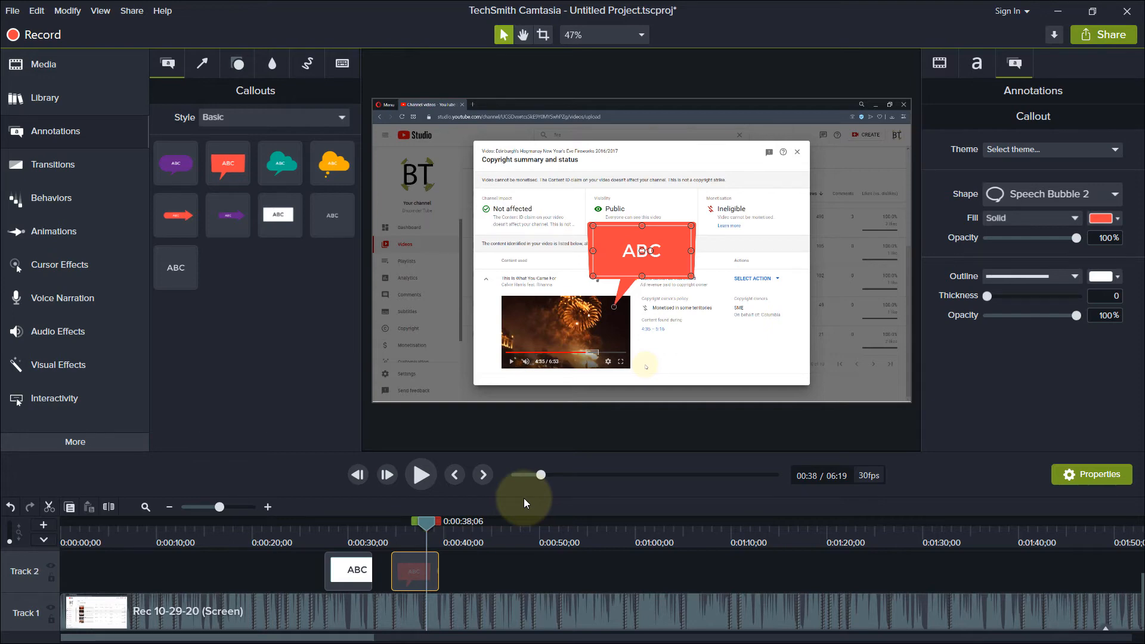
left_click_drag(553, 567, 302, 573)
key("Delete")
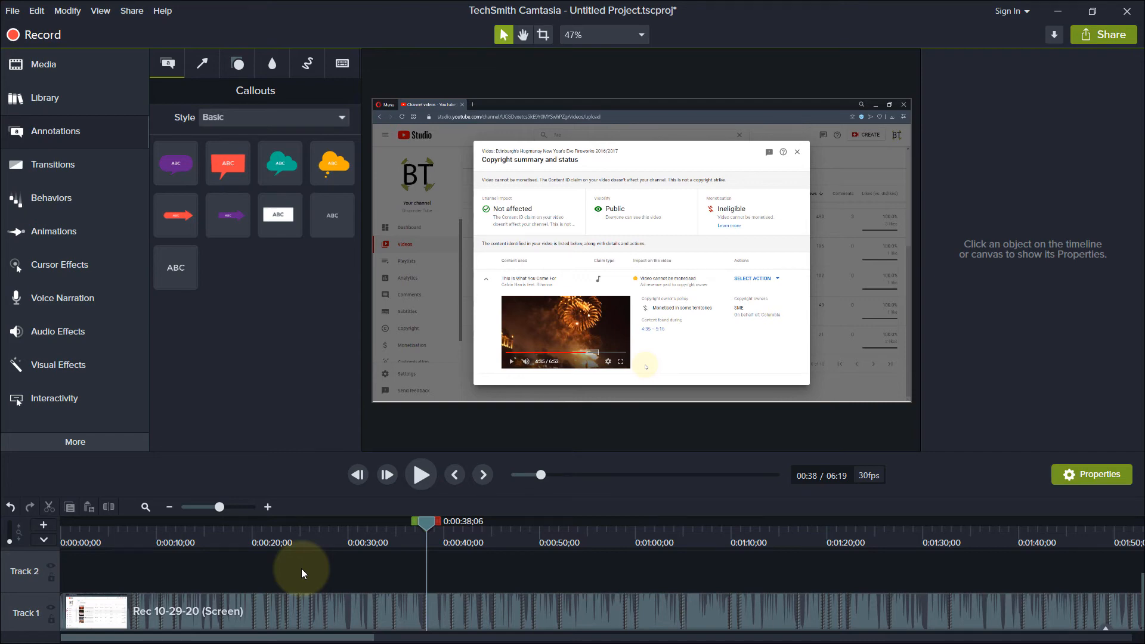
Produce the timeline with the saved custom production preset as an MP4 file named 0 in the "how to fix camtasia lag" folder
left_click(1098, 37)
mouse_move(1013, 244)
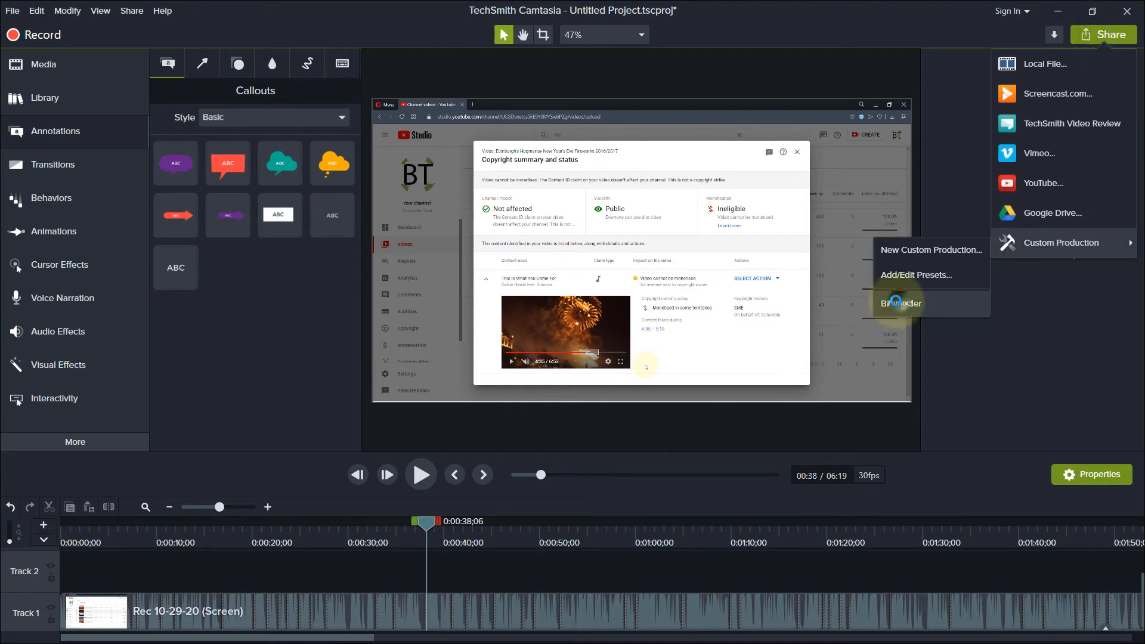
left_click(896, 301)
left_click(723, 232)
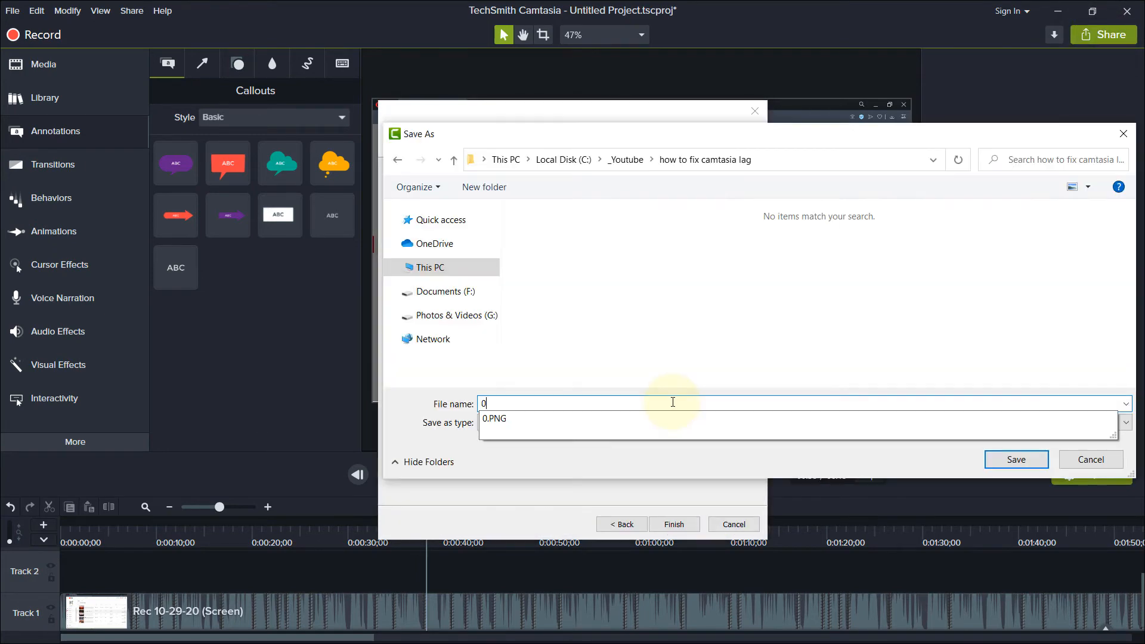
left_click(648, 363)
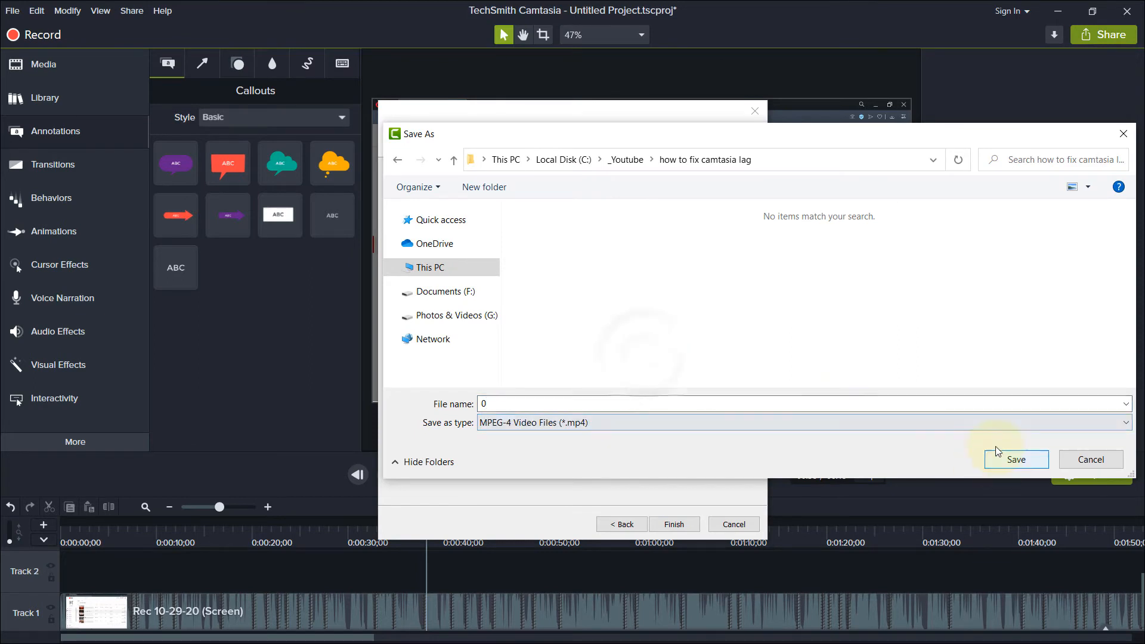
left_click(984, 464)
left_click(676, 526)
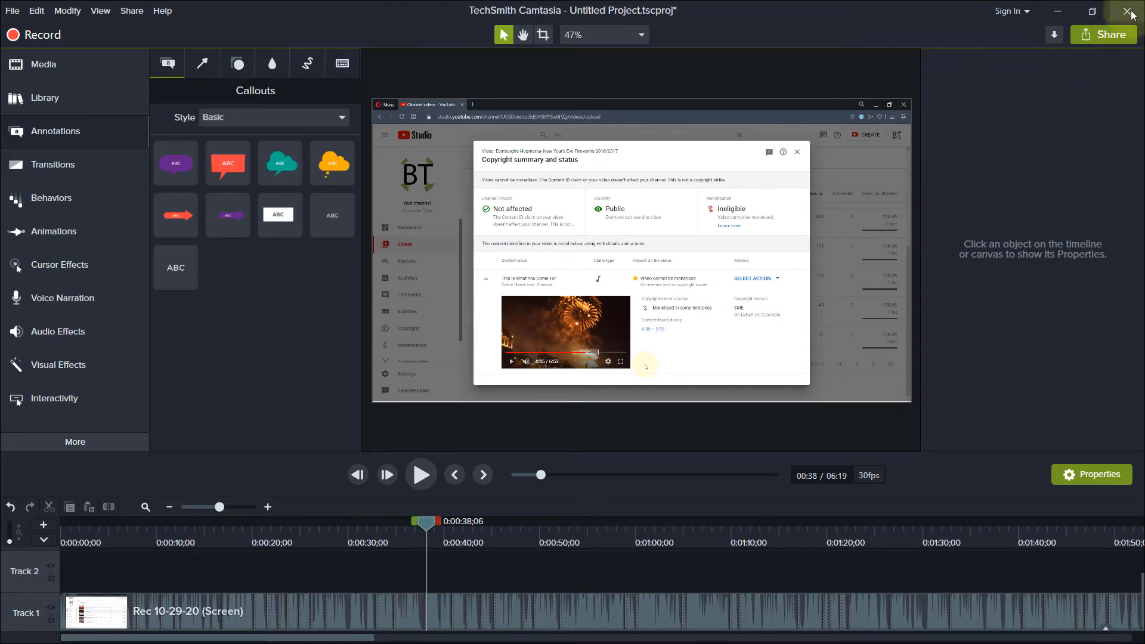
Close the current project and relaunch Camtasia 2019 with an empty project
left_click(1130, 14)
left_click(564, 385)
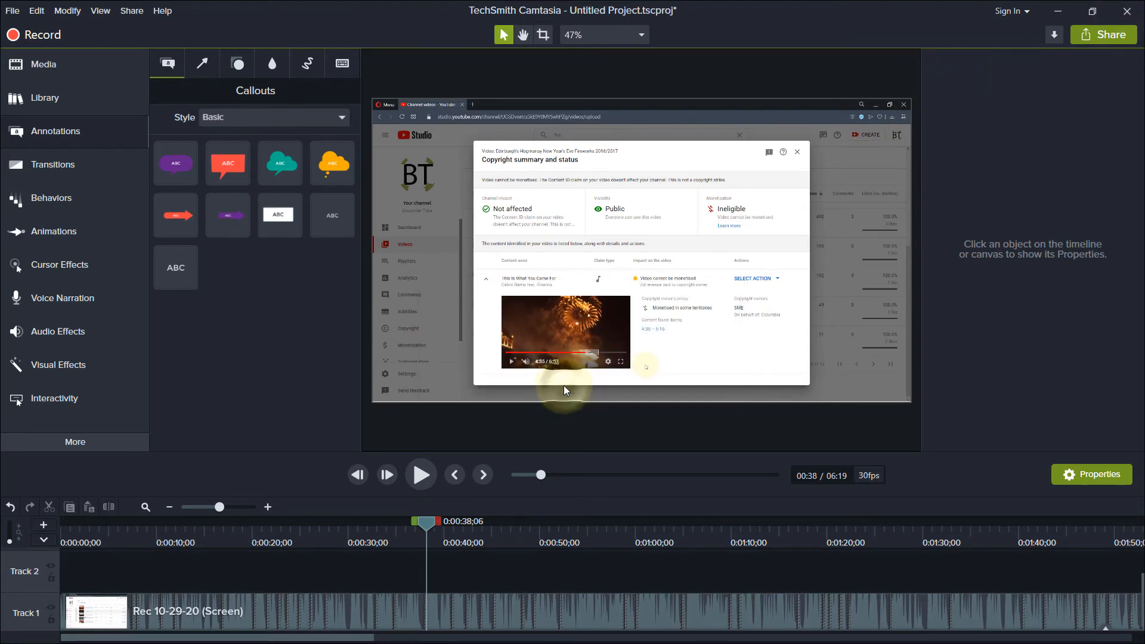
key("super")
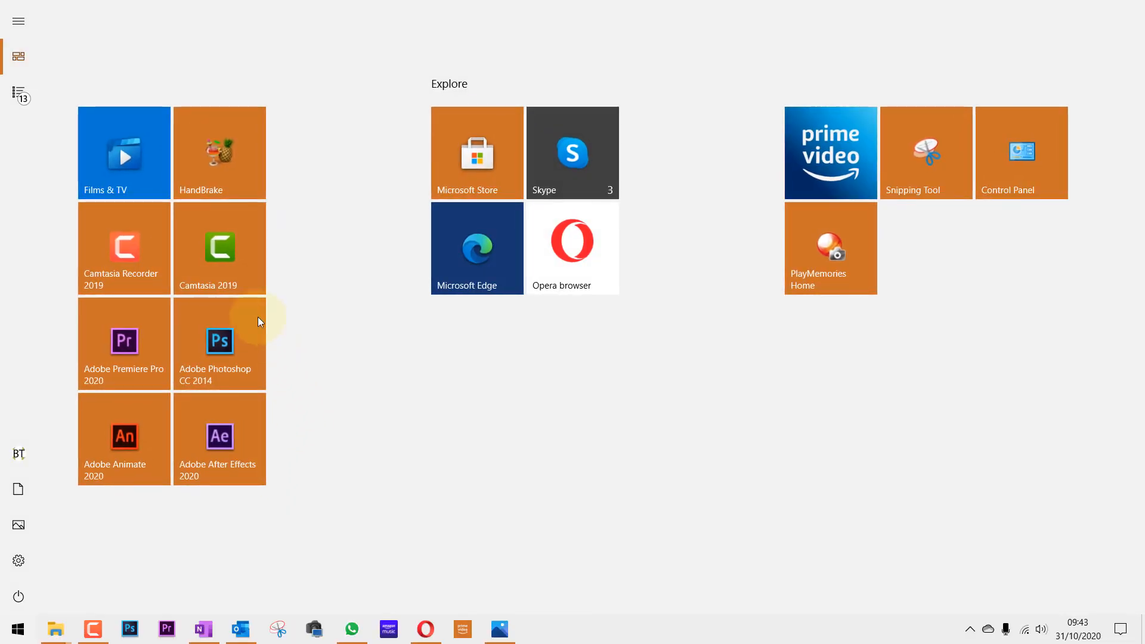
left_click(202, 274)
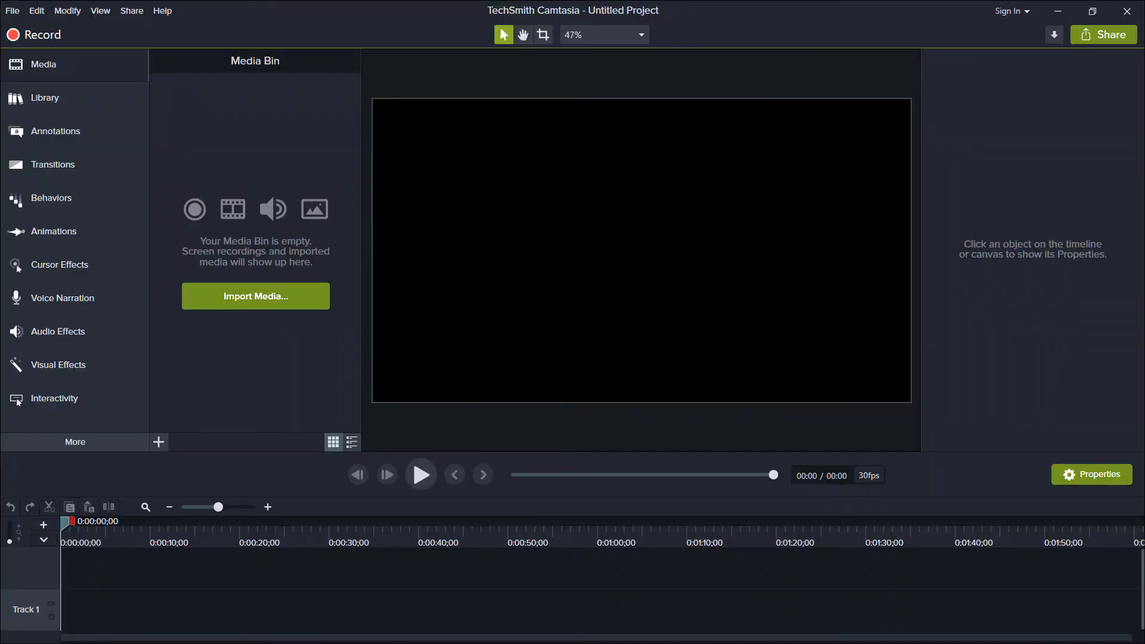
Import the produced 0.mp4 and place it on Track 1, starting at 0:00:00;00
left_click_drag(0, 481, 51, 481)
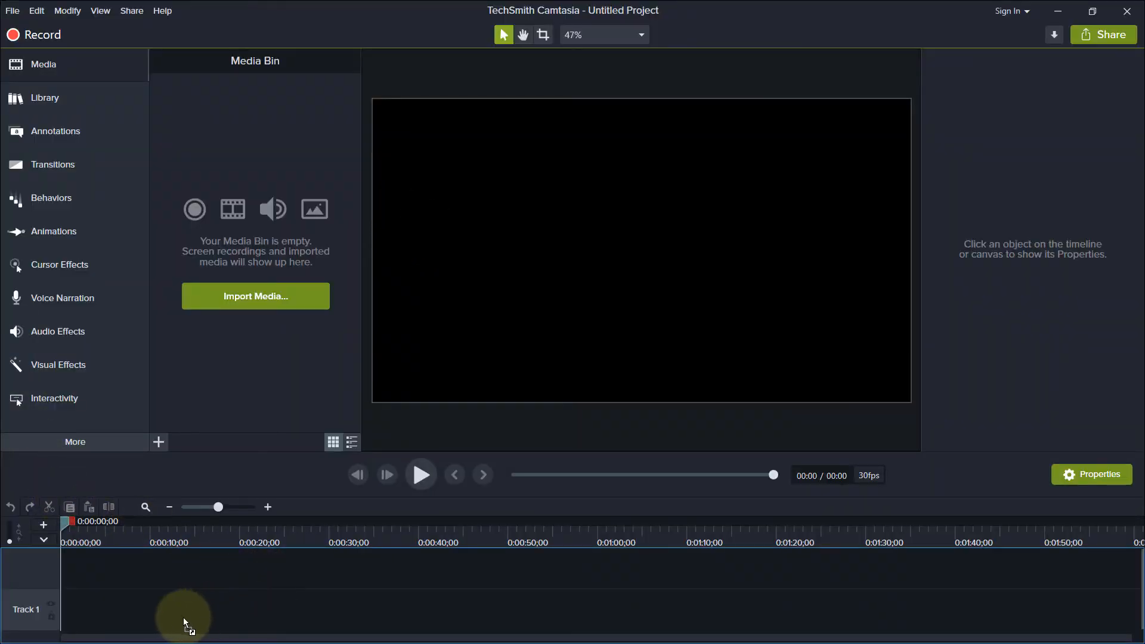
left_click_drag(152, 616, 173, 615)
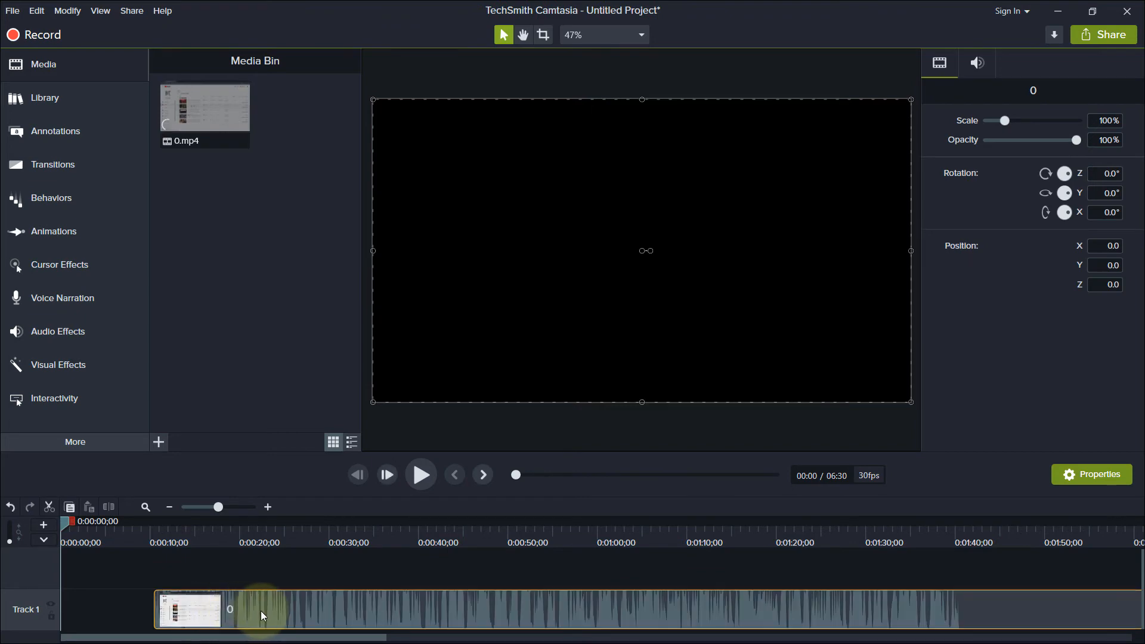
left_click(77, 520)
left_click_drag(77, 521, 9, 533)
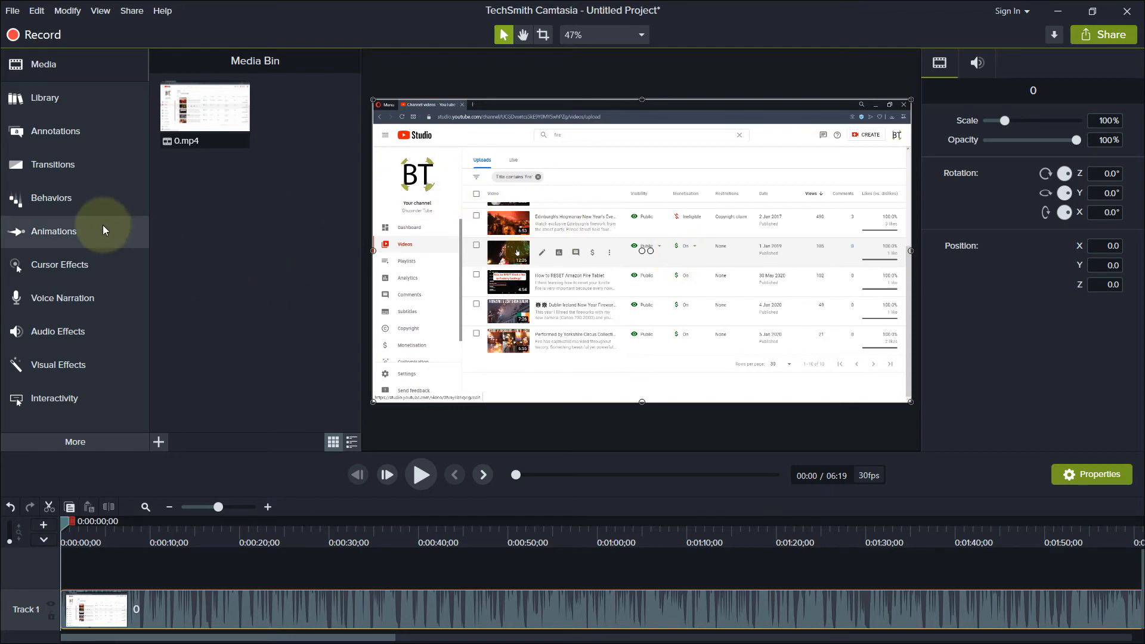
Add a white text rectangle callout on Track 2 at about 16 seconds and enlarge it on the canvas
left_click(79, 130)
left_click_drag(280, 223, 184, 565)
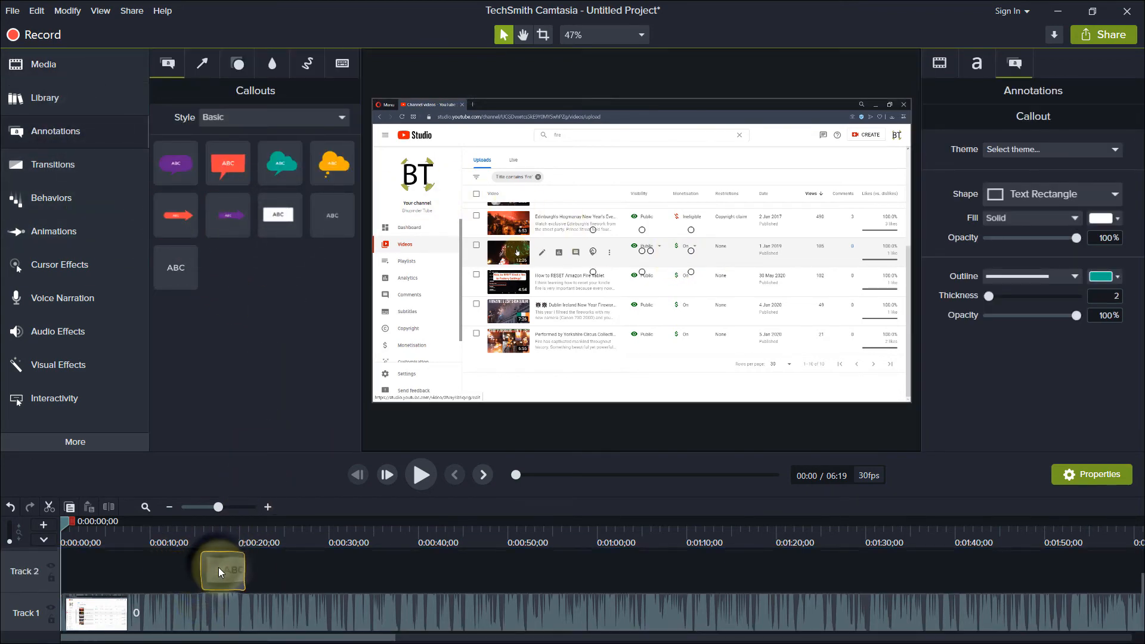
left_click(220, 535)
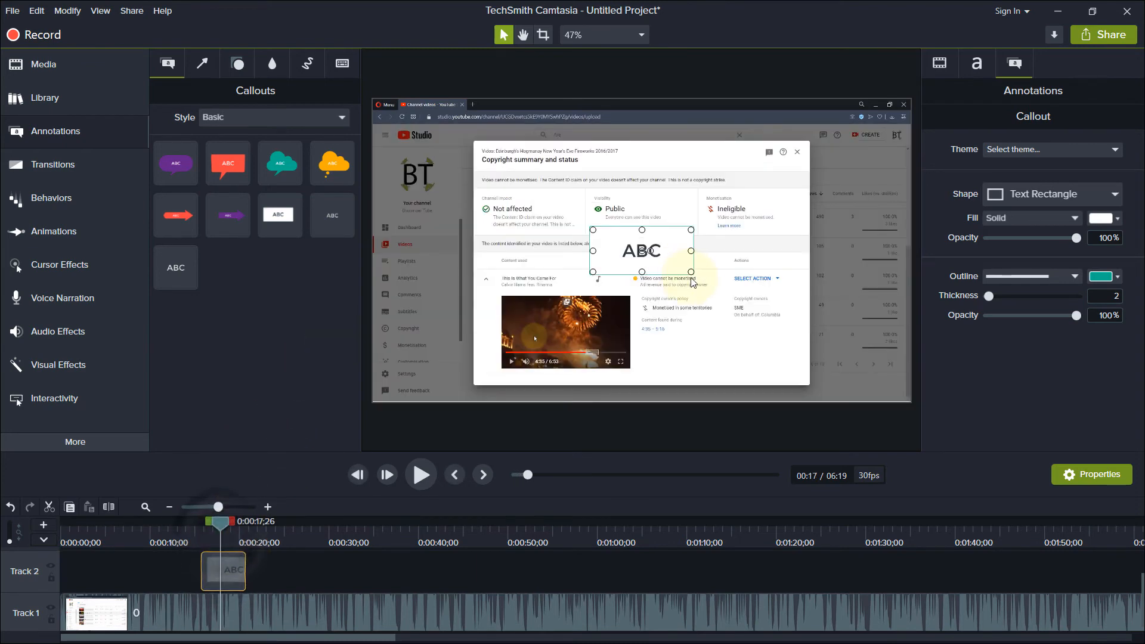
left_click(312, 528)
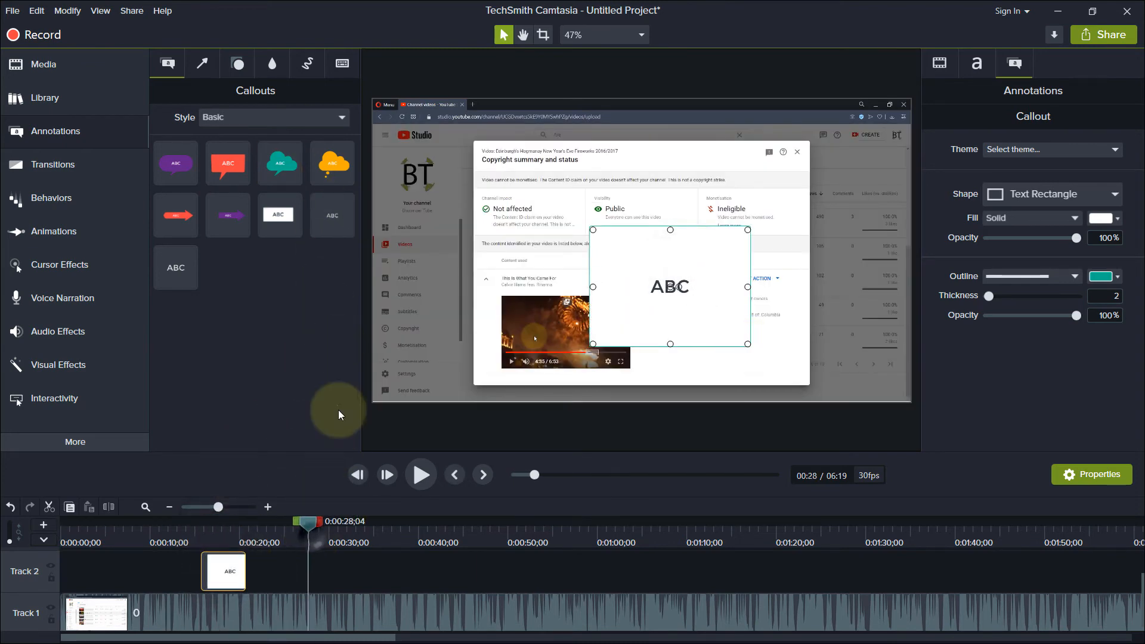
Add a red speech bubble callout on Track 2 at about 28 seconds and move it over the upper part of the copyright summary
left_click_drag(225, 167, 456, 571)
left_click(331, 528)
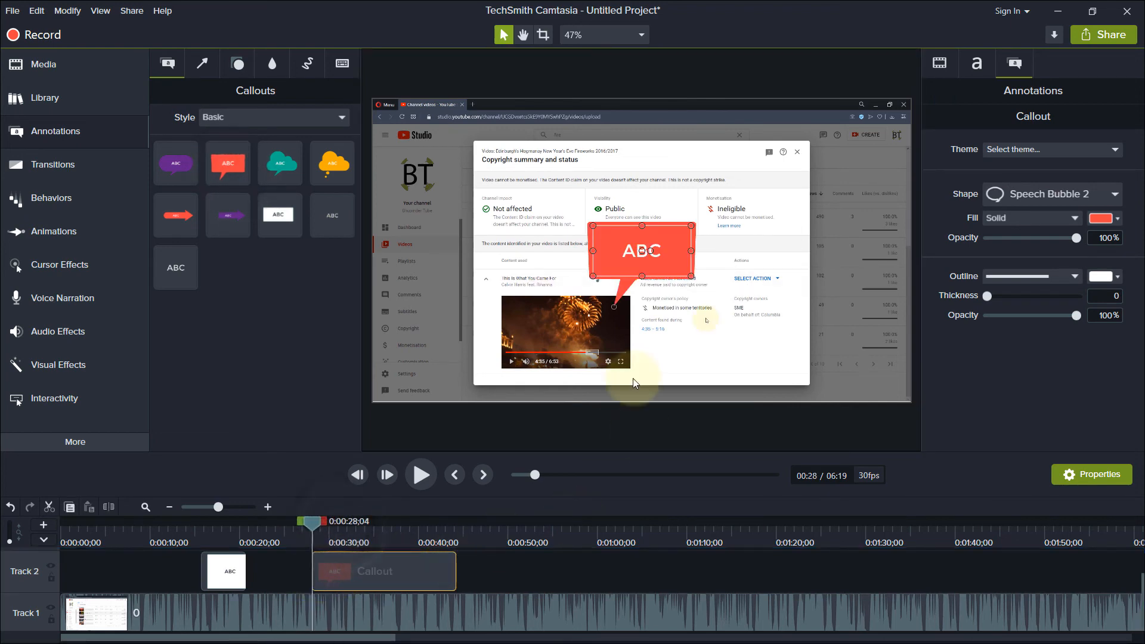
left_click_drag(646, 255, 587, 192)
Add a Zoom-n-Pan animation at 0:00:48;04 that zooms to about 180% on the copyright summary
left_click(491, 527)
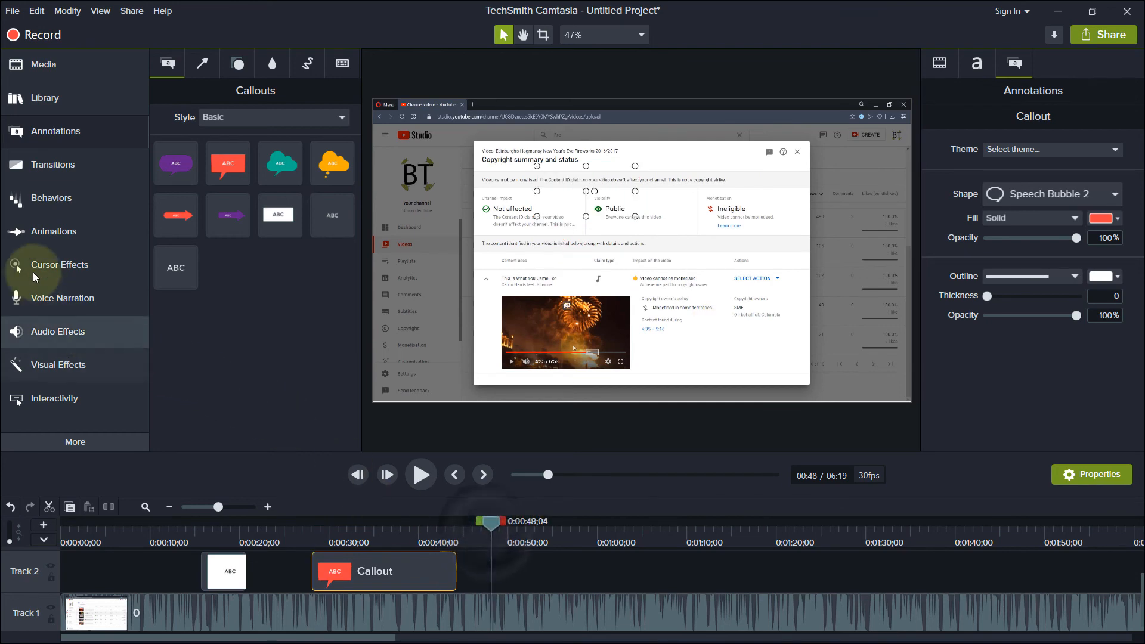
left_click(39, 231)
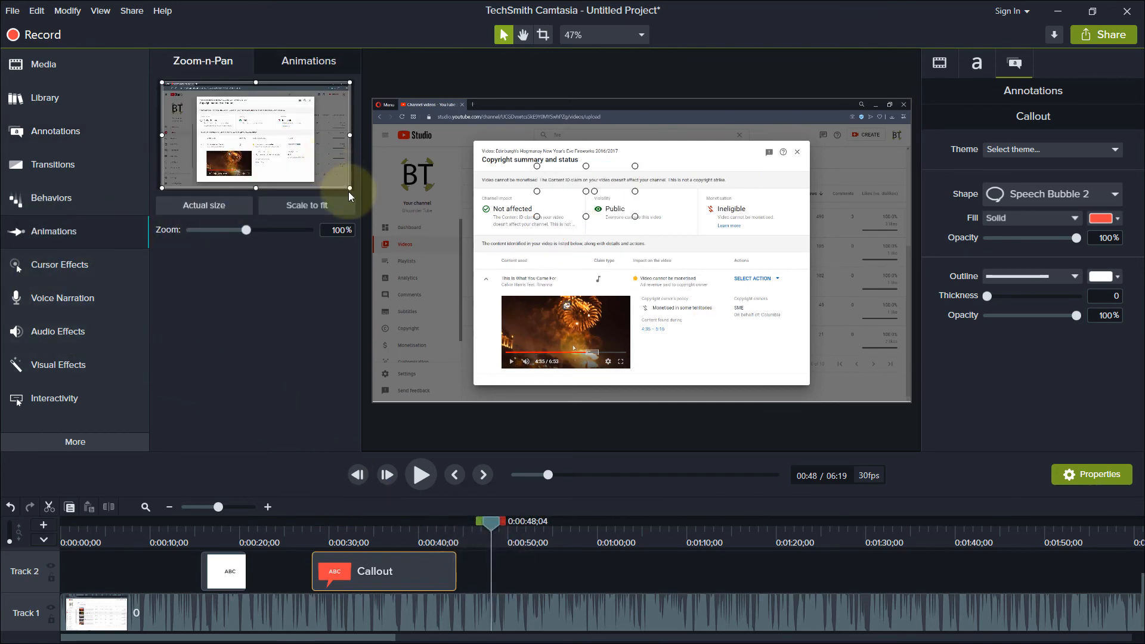
left_click_drag(341, 182, 246, 138)
left_click(64, 206)
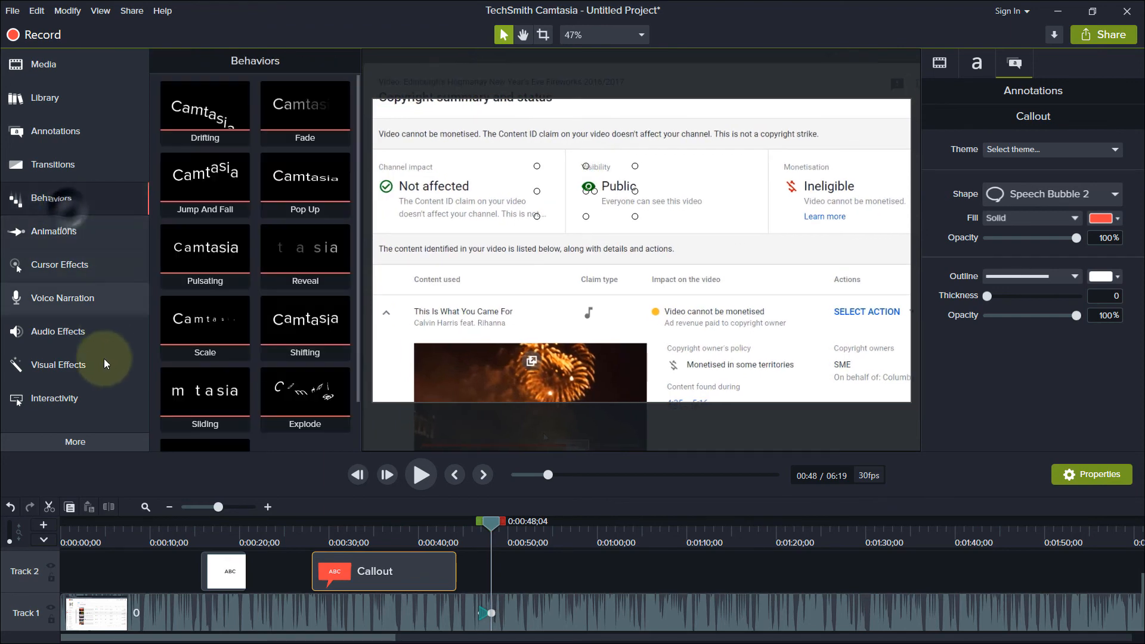
left_click(54, 265)
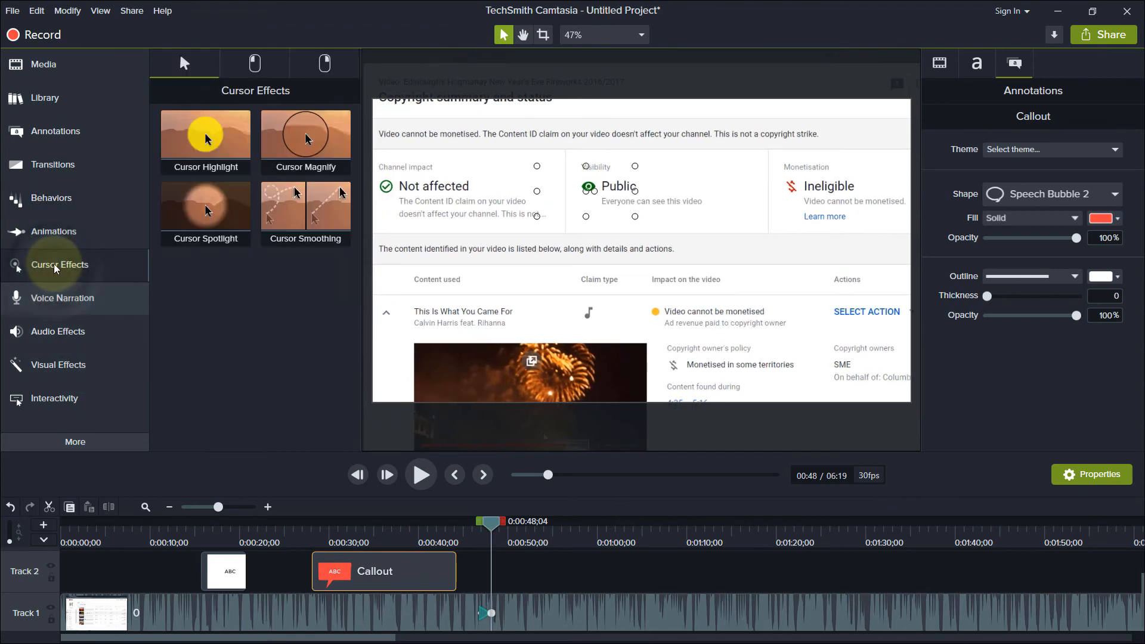
left_click(58, 303)
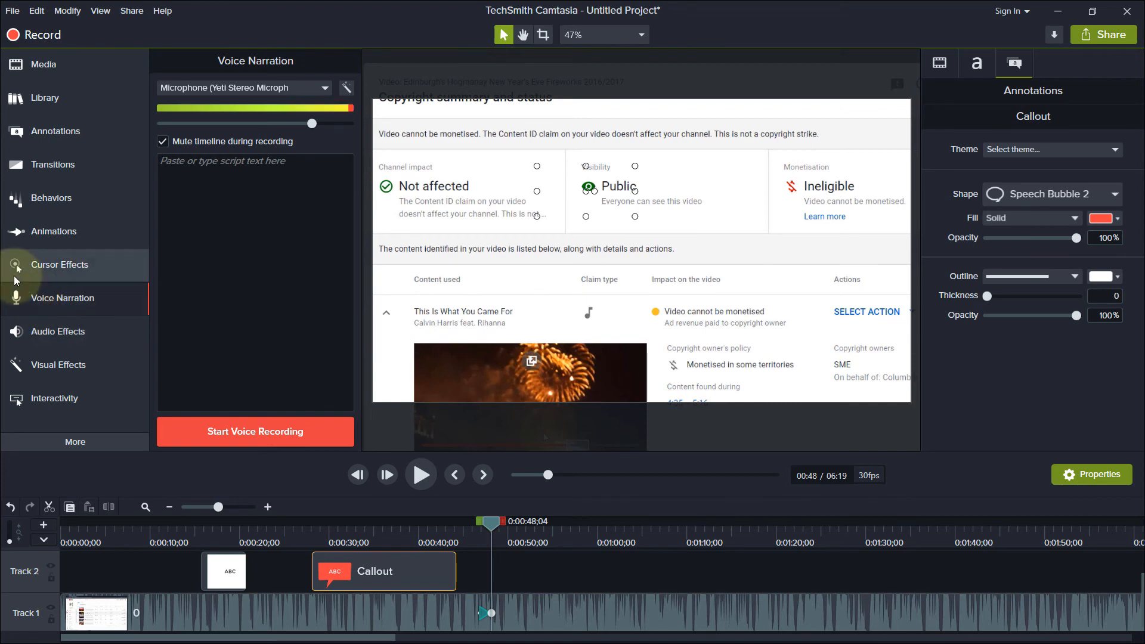
left_click(50, 234)
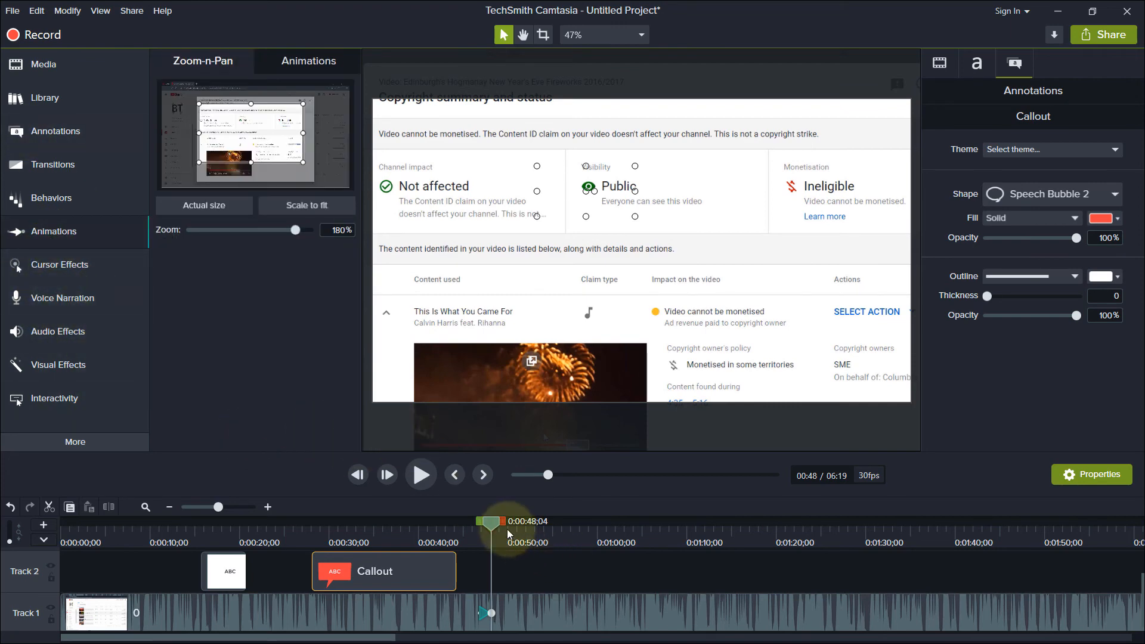
Preview the speech bubble at about 36 seconds, select the Track 1 clip and display the available sharing destinations
left_click_drag(495, 524, 390, 524)
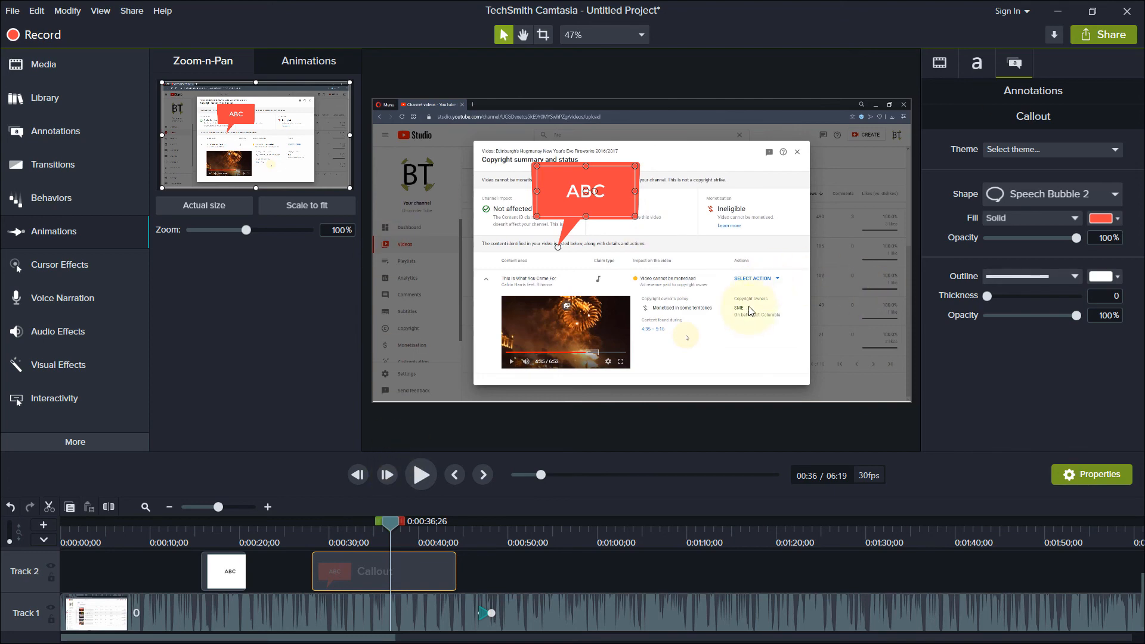
left_click(534, 613)
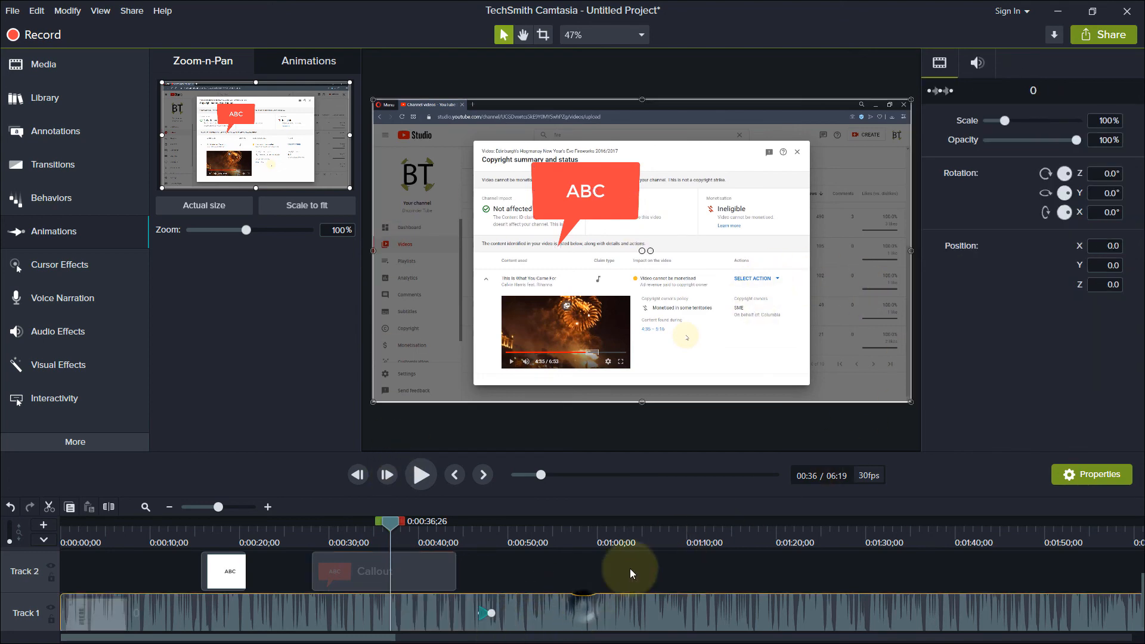
left_click(1107, 35)
mouse_move(1069, 250)
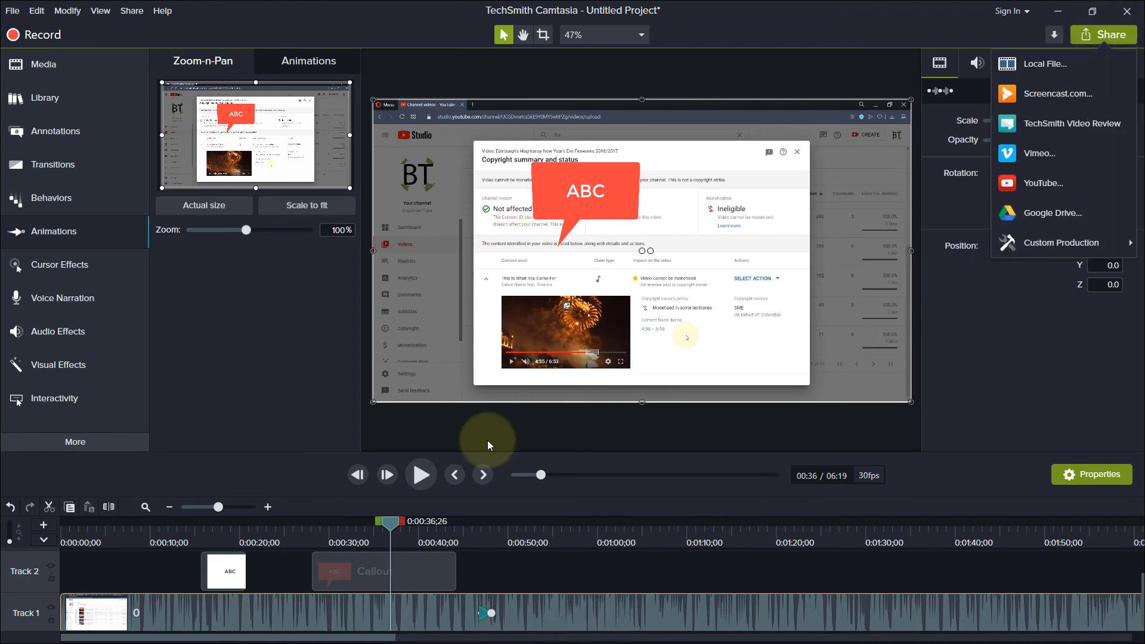